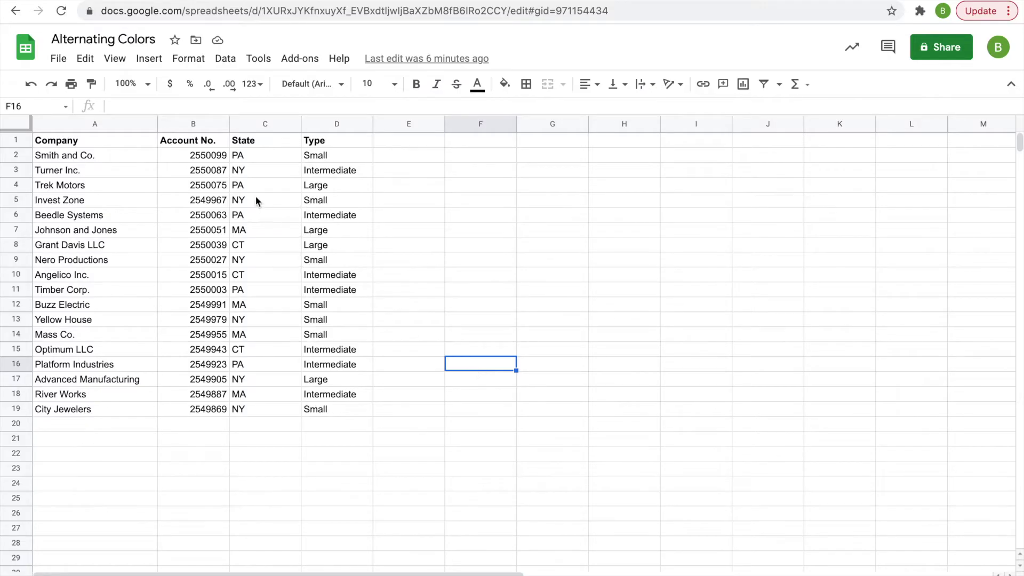
- Select the account numbers, cell C5 and the Invest Zone and Johnson and Jones rows, then clear the selection
{"action": "left_click_drag", "start_coordinate": [197, 159], "coordinate": [209, 406]}
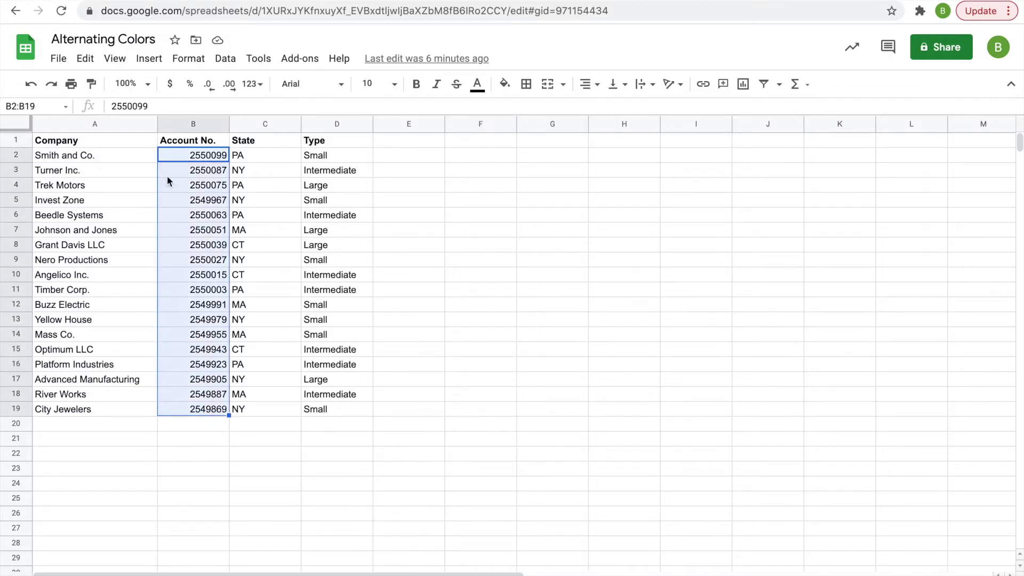
{"action": "left_click", "coordinate": [246, 200]}
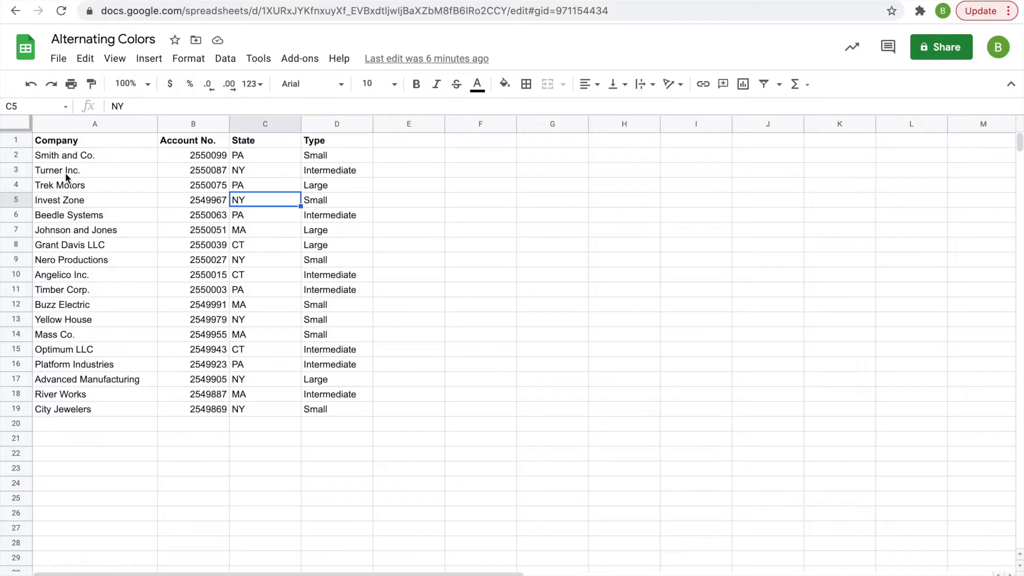
{"action": "left_click_drag", "start_coordinate": [65, 171], "coordinate": [293, 170]}
{"action": "left_click", "coordinate": [93, 205]}
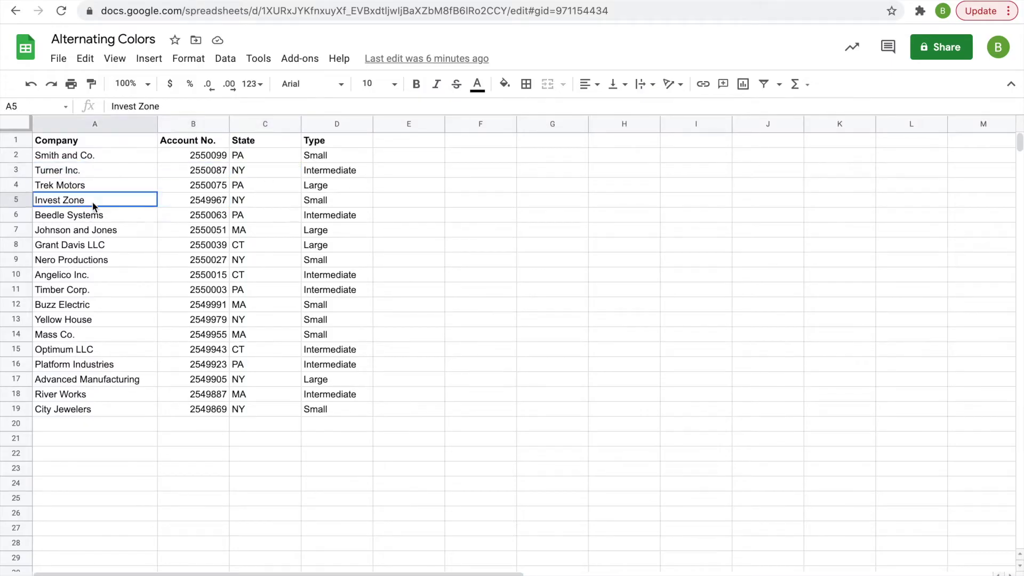
{"action": "left_click_drag", "start_coordinate": [93, 206], "coordinate": [320, 201]}
{"action": "left_click_drag", "start_coordinate": [86, 232], "coordinate": [326, 234]}
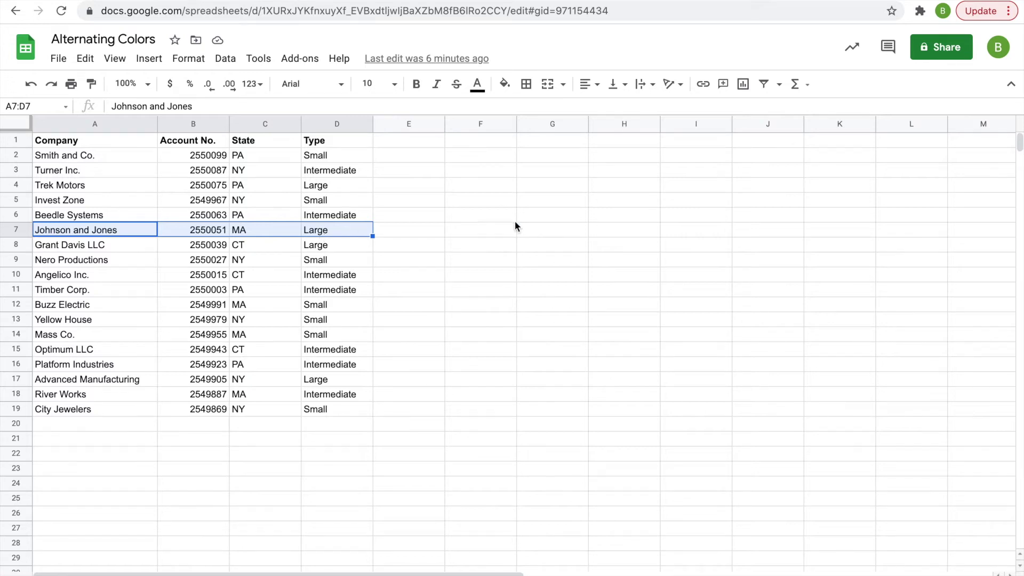
{"action": "left_click", "coordinate": [514, 220]}
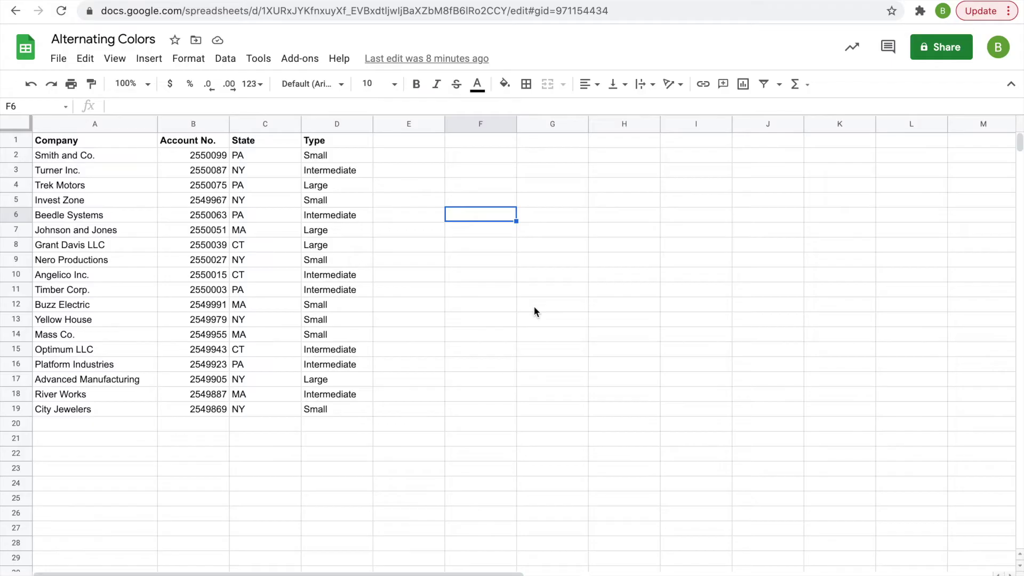
- Select the whole table A1:D19 and apply alternating colours from the Format menu
{"action": "left_click_drag", "start_coordinate": [108, 139], "coordinate": [359, 408]}
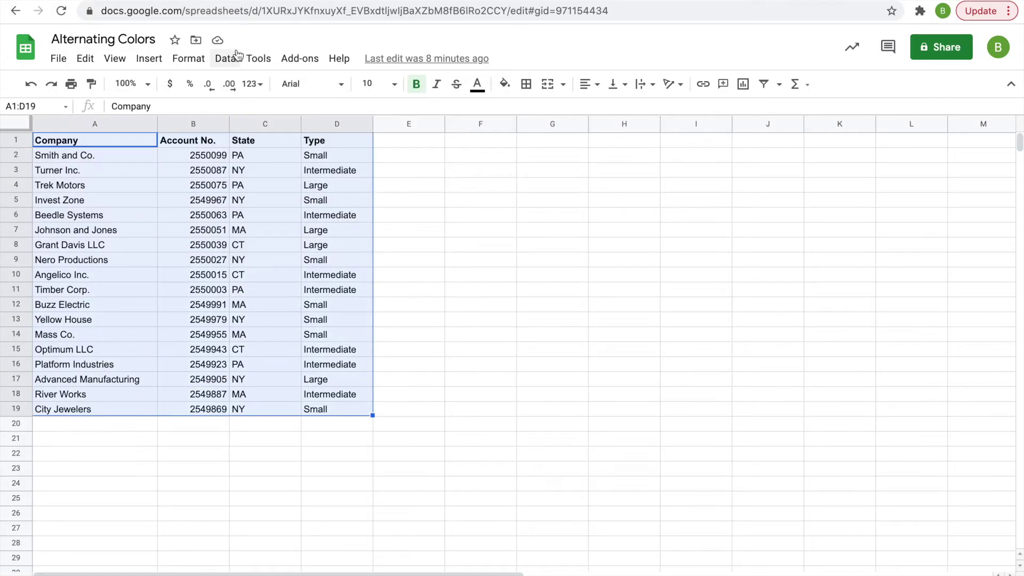
{"action": "left_click", "coordinate": [188, 63]}
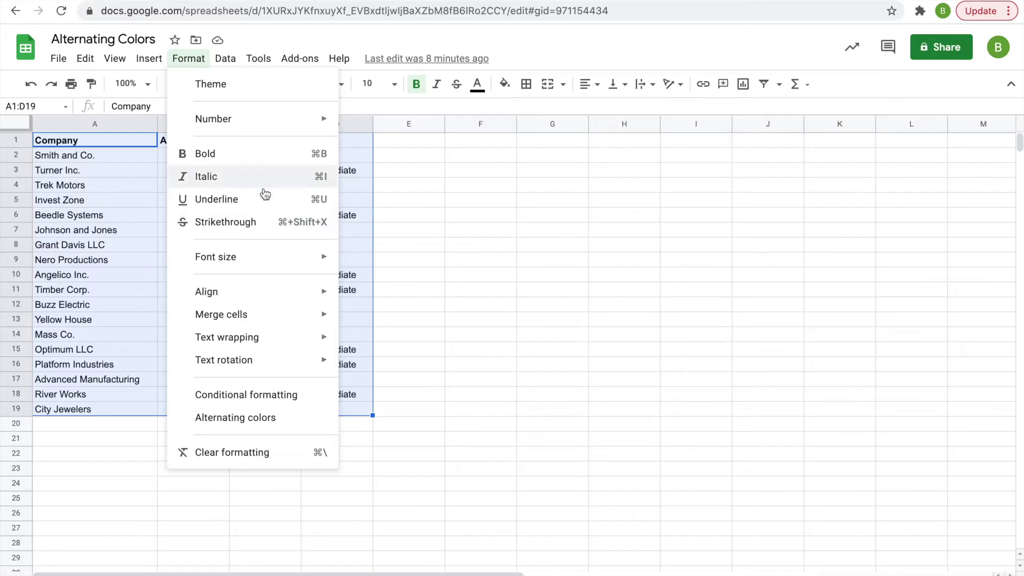
{"action": "left_click", "coordinate": [106, 170]}
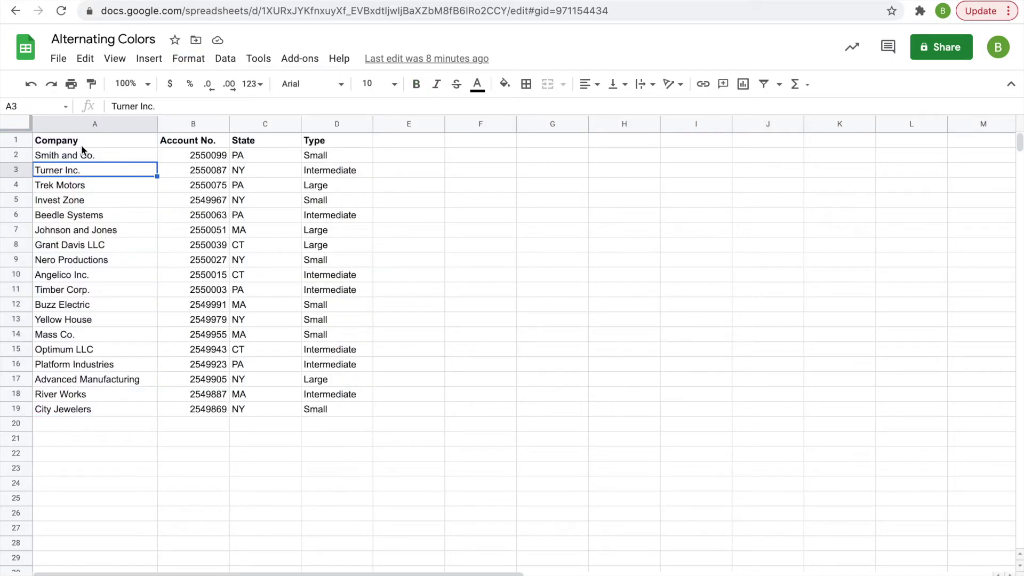
{"action": "left_click_drag", "start_coordinate": [82, 144], "coordinate": [315, 407]}
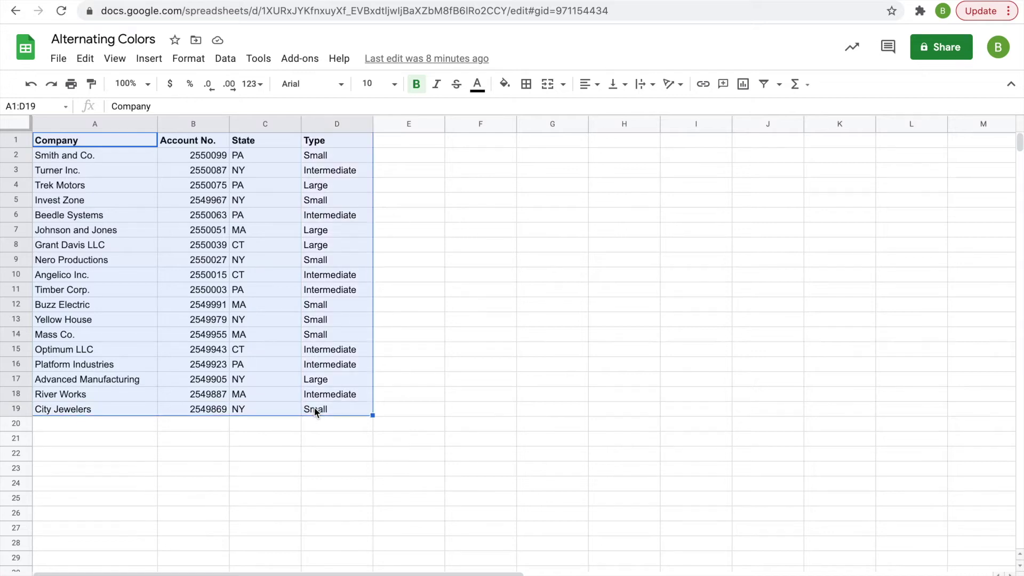
{"action": "left_click", "coordinate": [188, 60]}
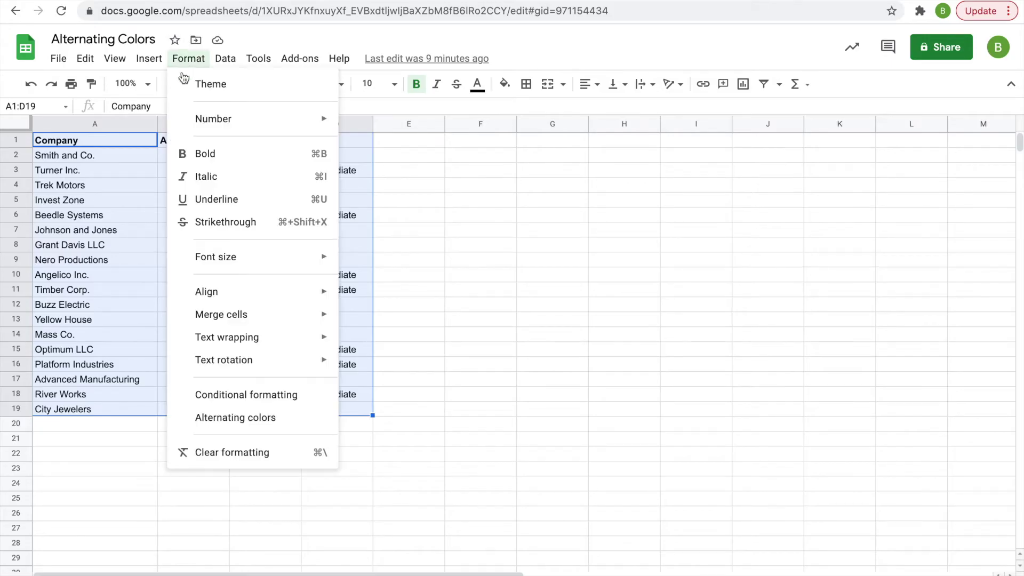
{"action": "left_click", "coordinate": [254, 415]}
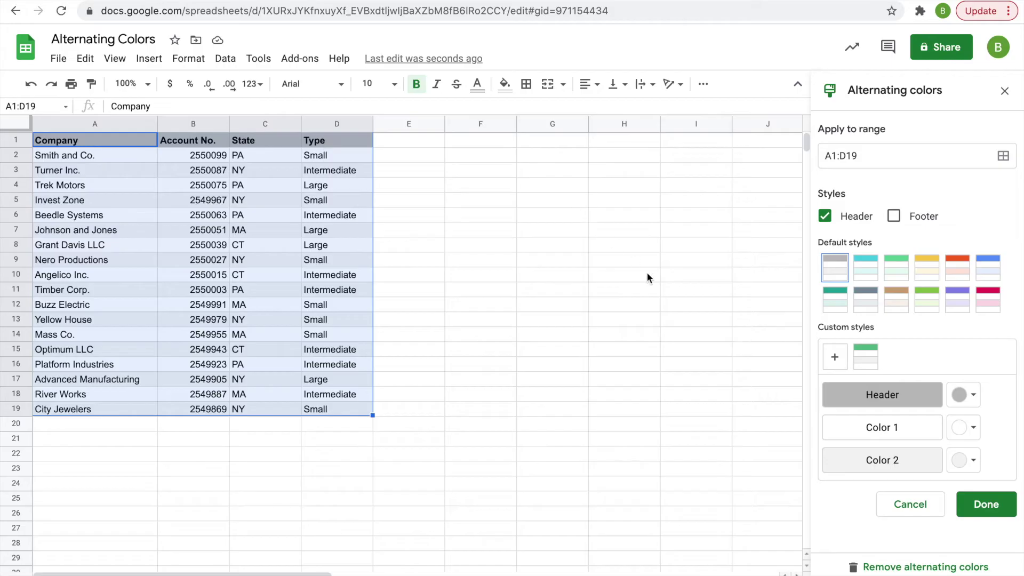
- Try the cyan, green and yellow presets, settle on grey, and turn off the header row
{"action": "left_click", "coordinate": [872, 277]}
{"action": "left_click", "coordinate": [897, 277]}
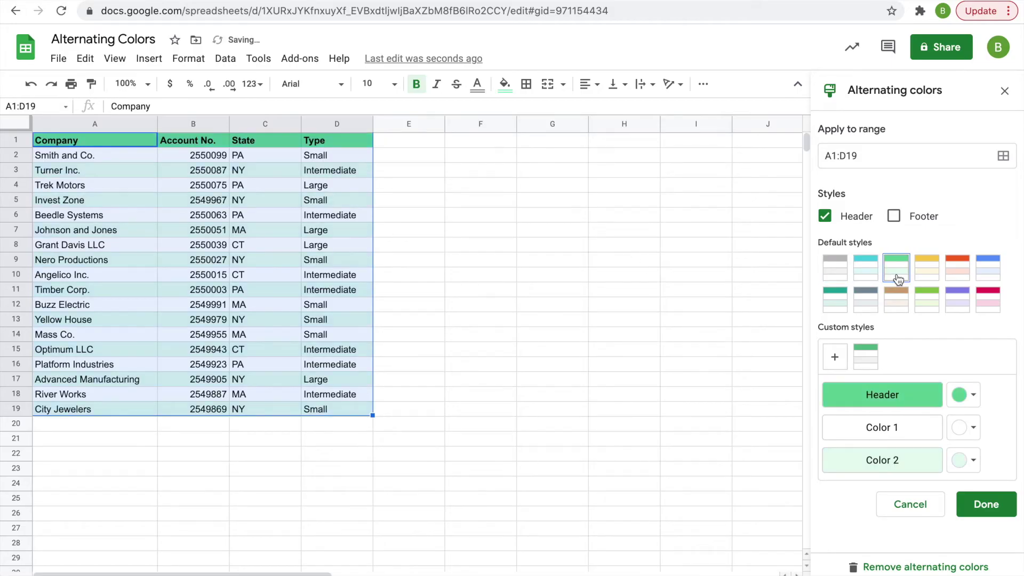
{"action": "left_click", "coordinate": [932, 271]}
{"action": "left_click", "coordinate": [833, 270]}
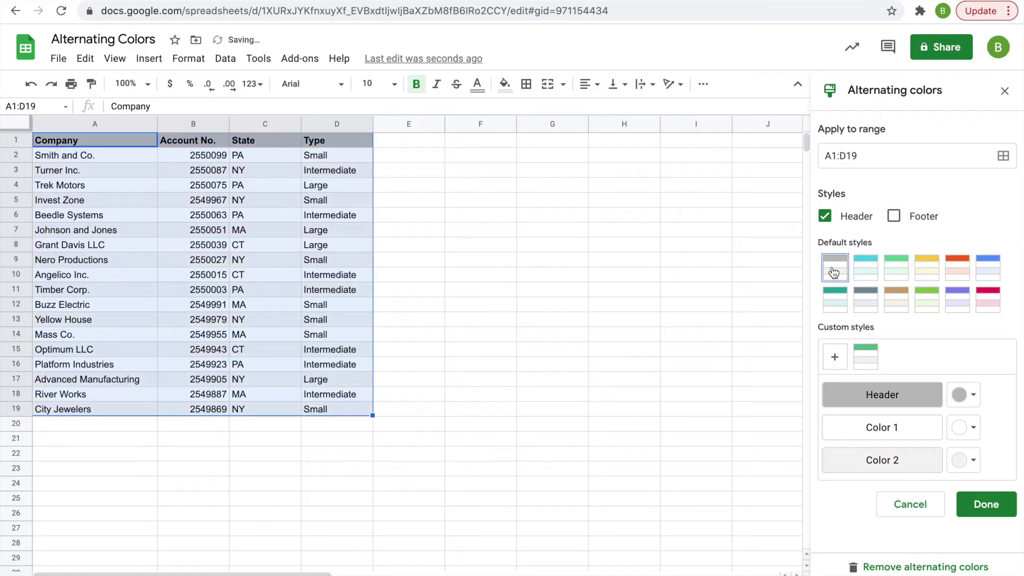
{"action": "left_click", "coordinate": [825, 216]}
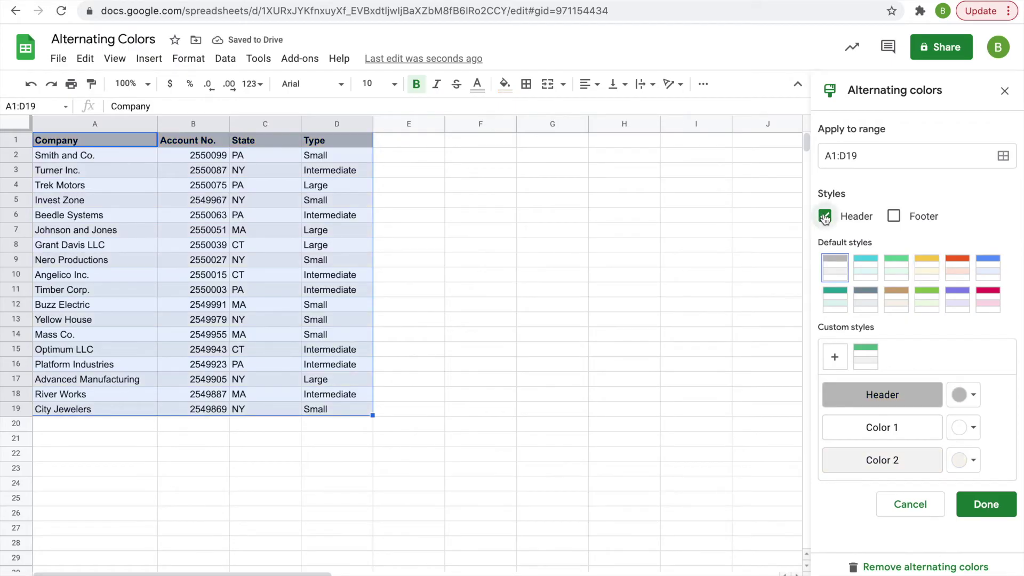
- Turn the header row back on and remove the footer styling from row 19
{"action": "left_click", "coordinate": [894, 216]}
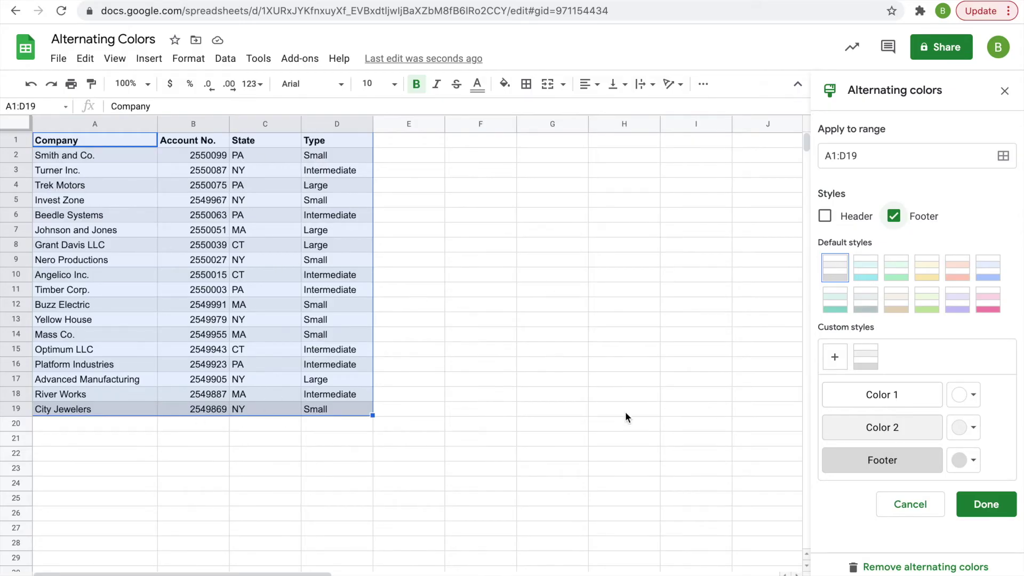
{"action": "left_click", "coordinate": [824, 216]}
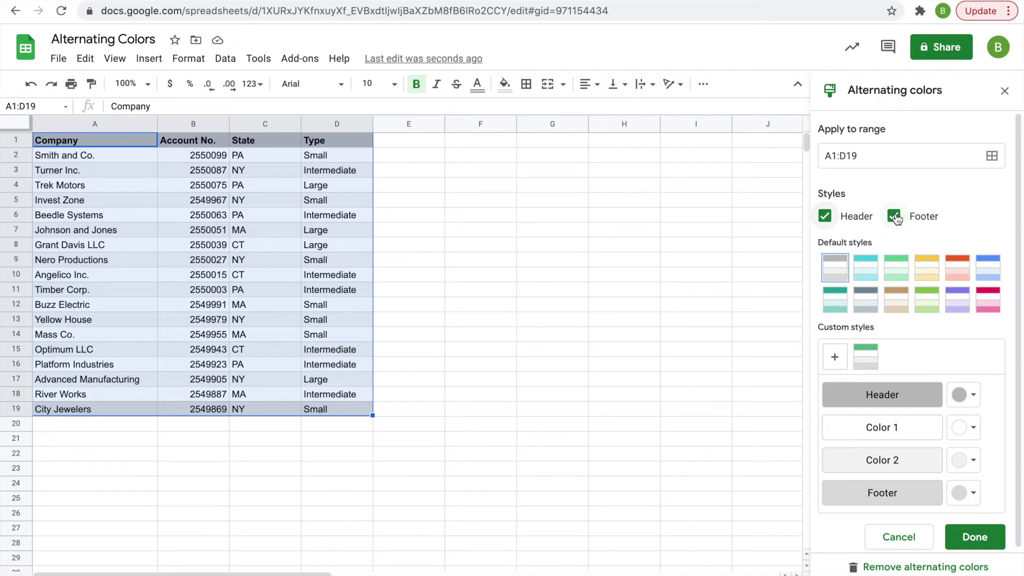
{"action": "left_click", "coordinate": [894, 216]}
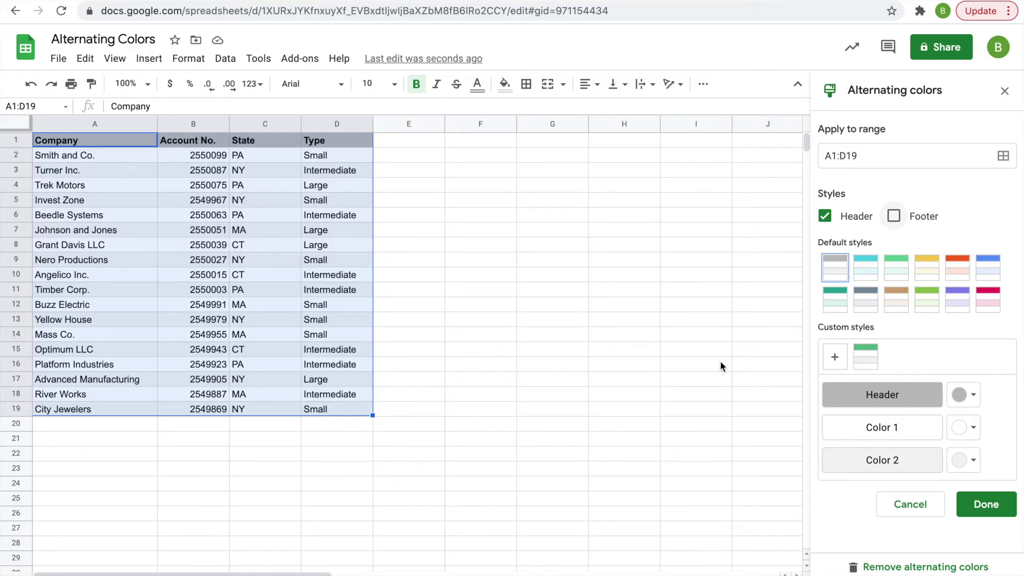
- Create a new custom alternating style with a light purple header row
{"action": "left_click", "coordinate": [870, 361]}
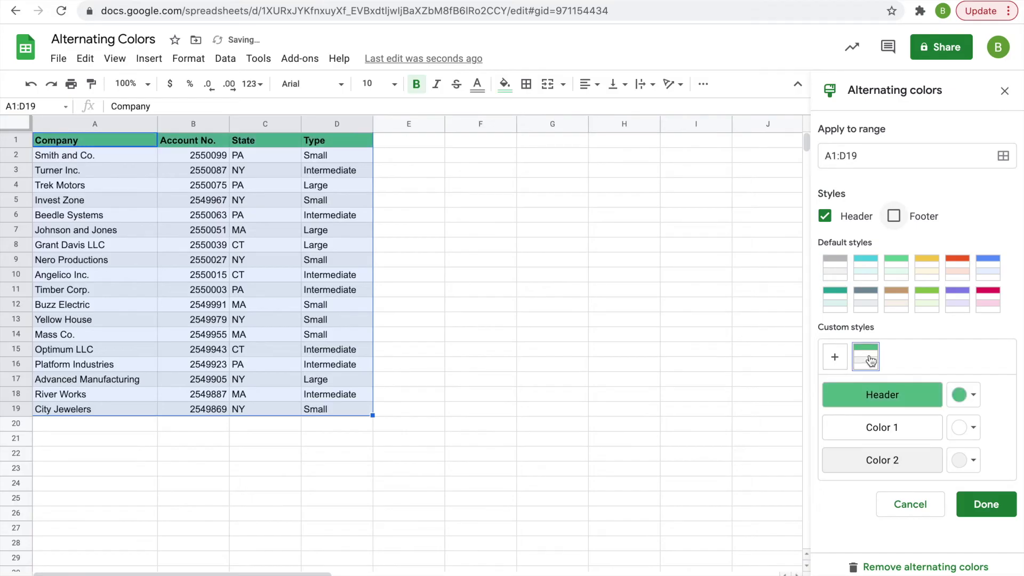
{"action": "left_click", "coordinate": [834, 361]}
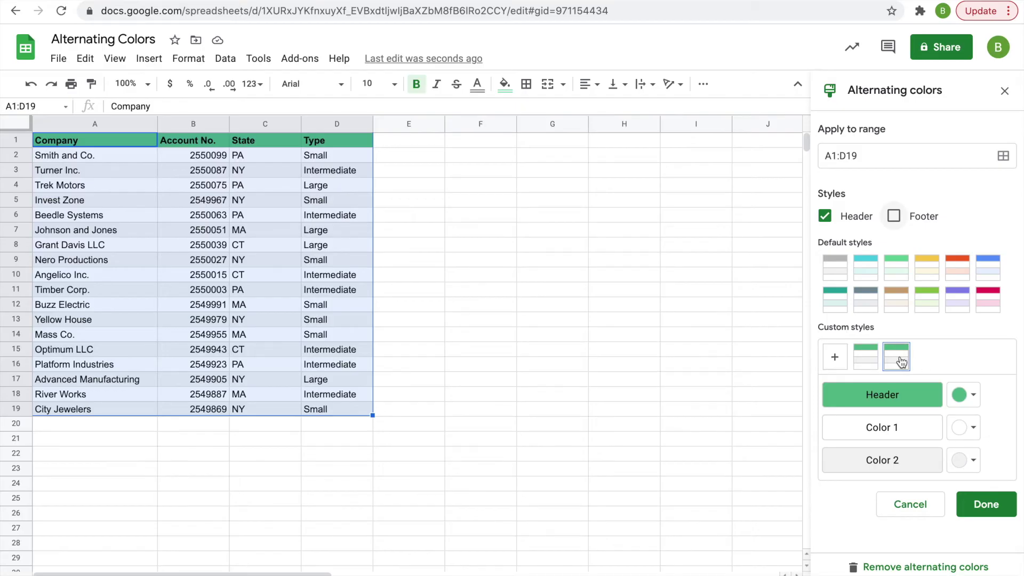
{"action": "left_click", "coordinate": [968, 393]}
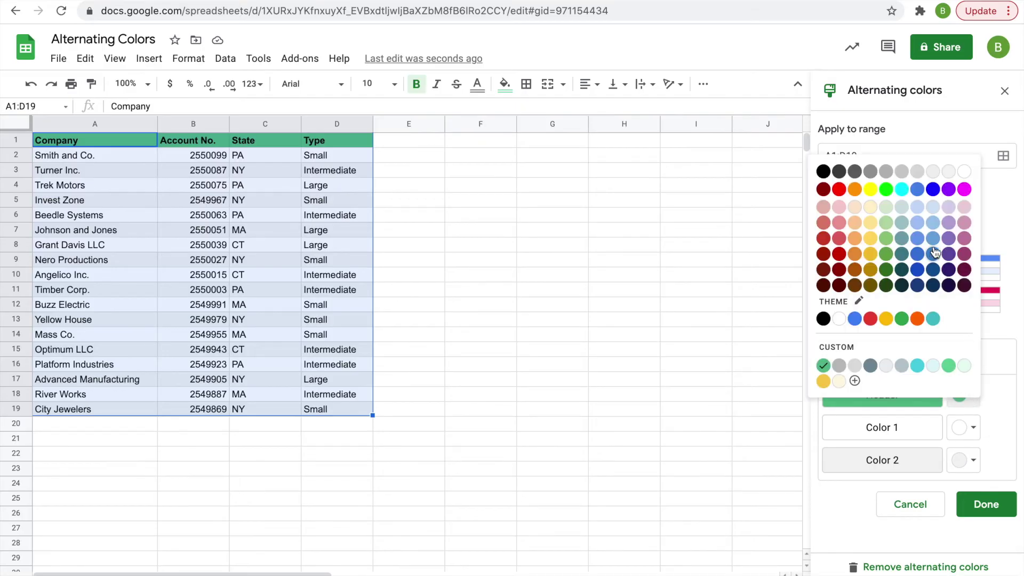
{"action": "left_click", "coordinate": [946, 219]}
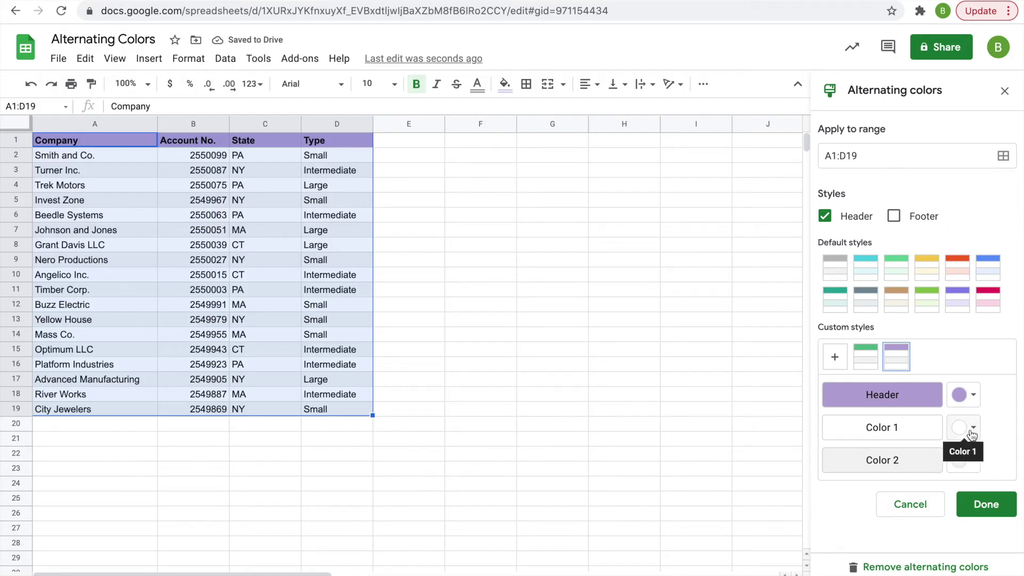
- Set the stripe colours to white and pale yellow, then deselect the table
{"action": "left_click", "coordinate": [963, 461]}
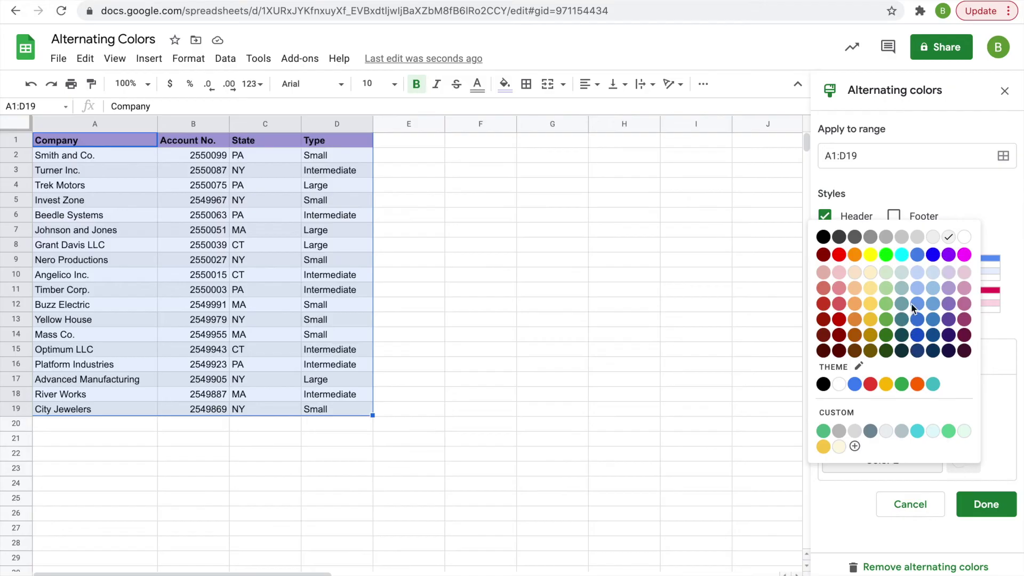
{"action": "left_click", "coordinate": [917, 272]}
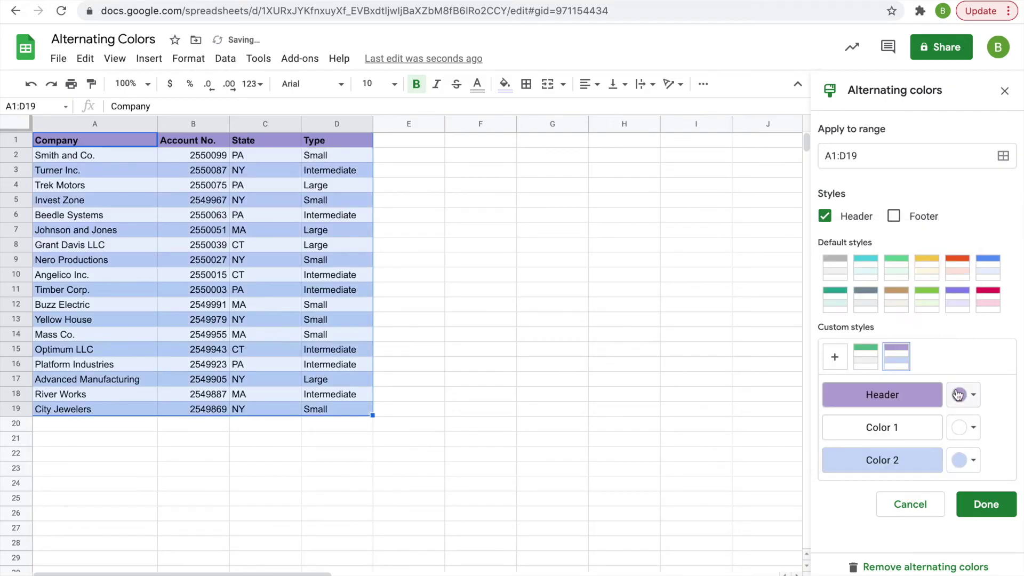
{"action": "left_click", "coordinate": [963, 427]}
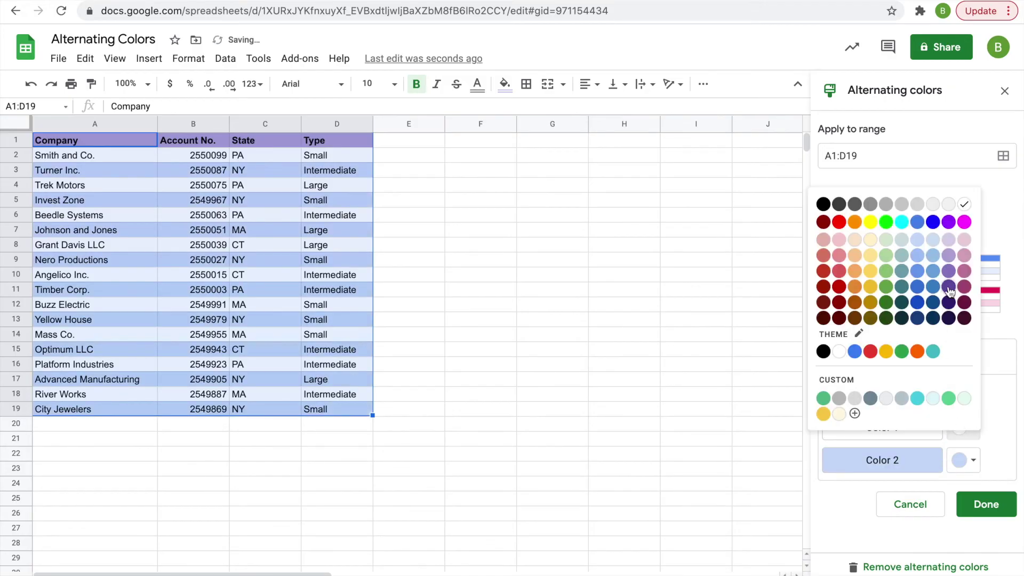
{"action": "left_click", "coordinate": [963, 240]}
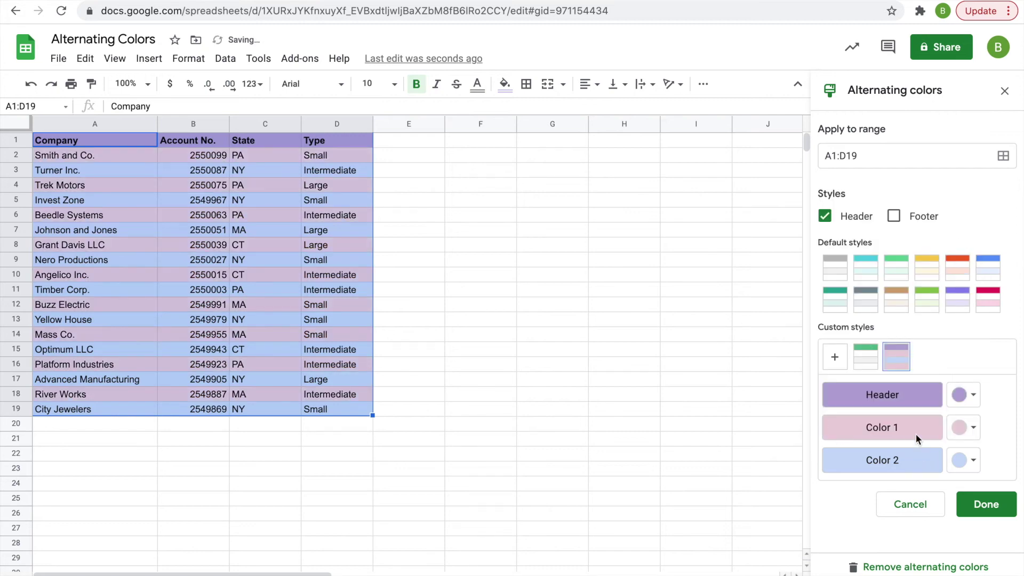
{"action": "left_click", "coordinate": [957, 427]}
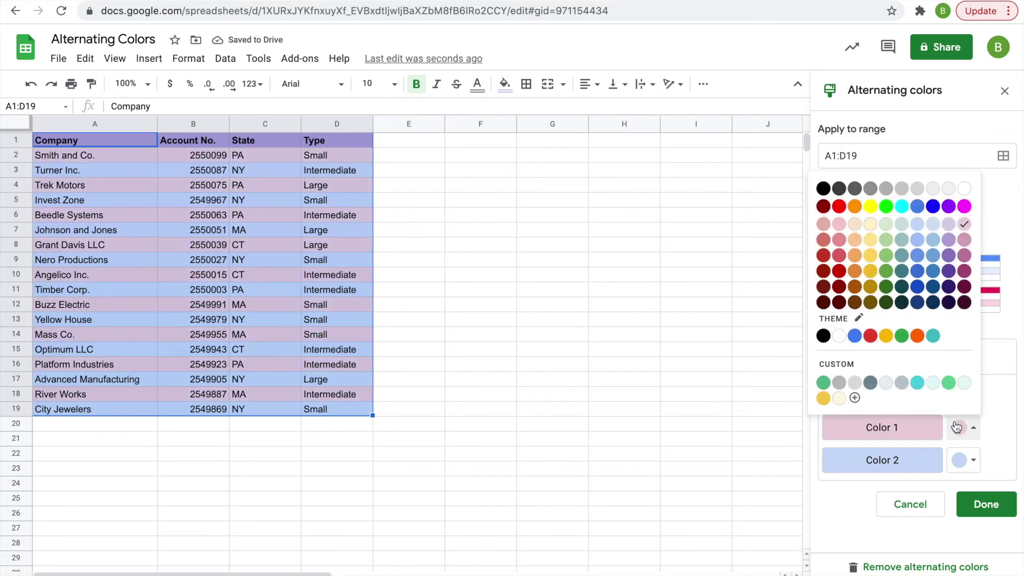
{"action": "left_click", "coordinate": [964, 194]}
{"action": "left_click", "coordinate": [964, 459]}
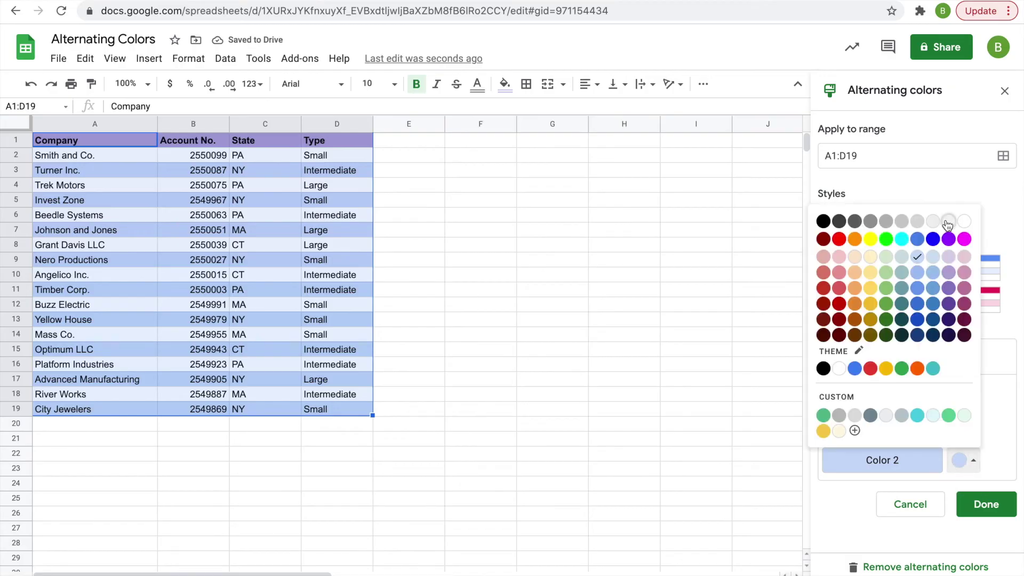
{"action": "left_click", "coordinate": [948, 221]}
{"action": "left_click", "coordinate": [964, 459]}
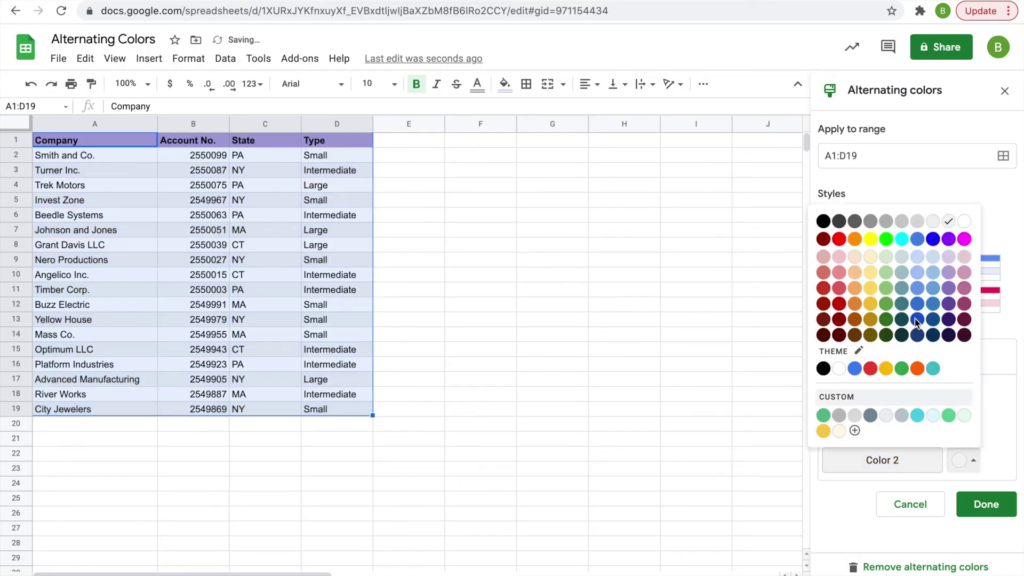
{"action": "left_click", "coordinate": [869, 257]}
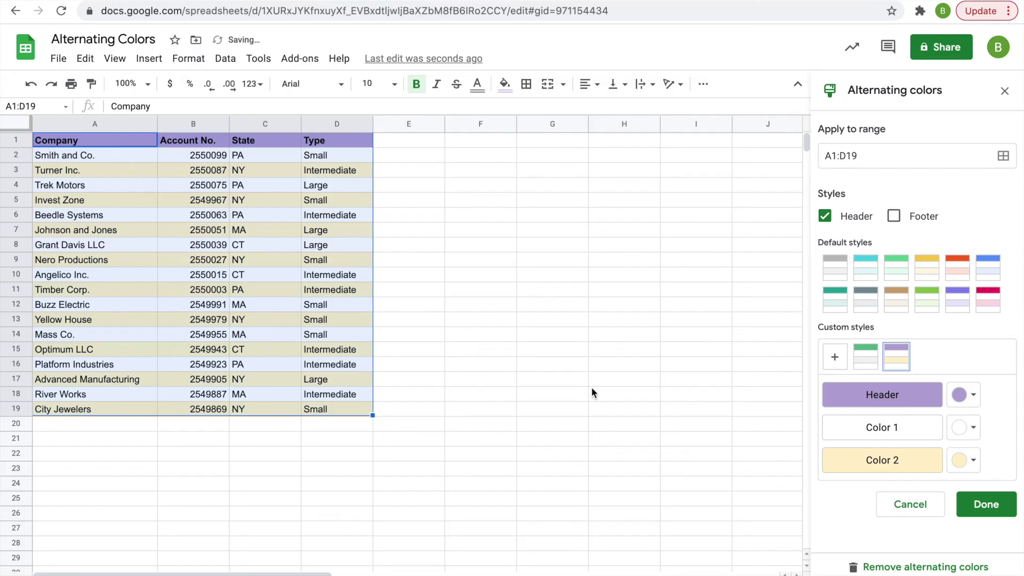
{"action": "left_click", "coordinate": [998, 504]}
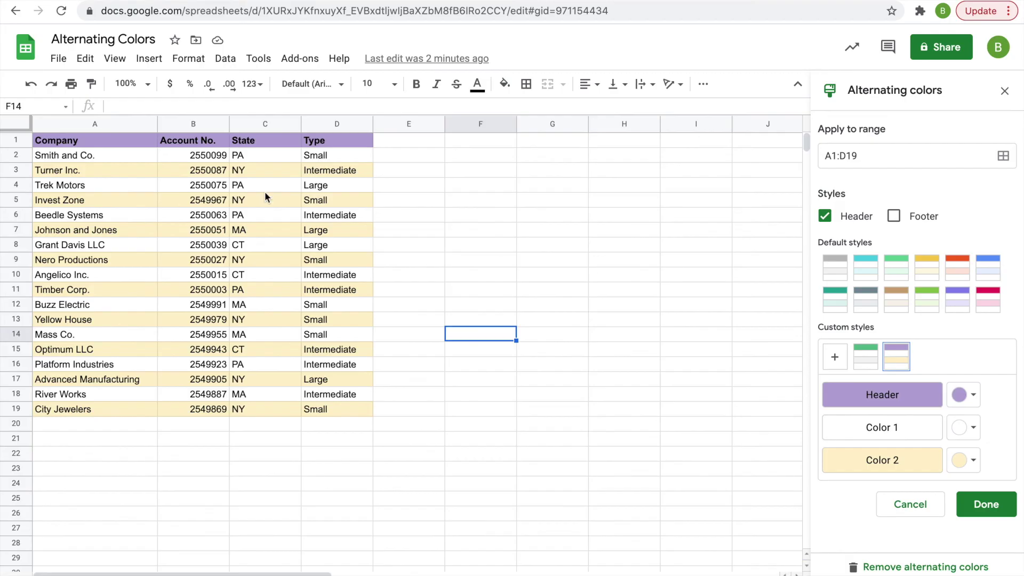
{"action": "left_click_drag", "start_coordinate": [93, 141], "coordinate": [329, 409]}
{"action": "left_click", "coordinate": [185, 60]}
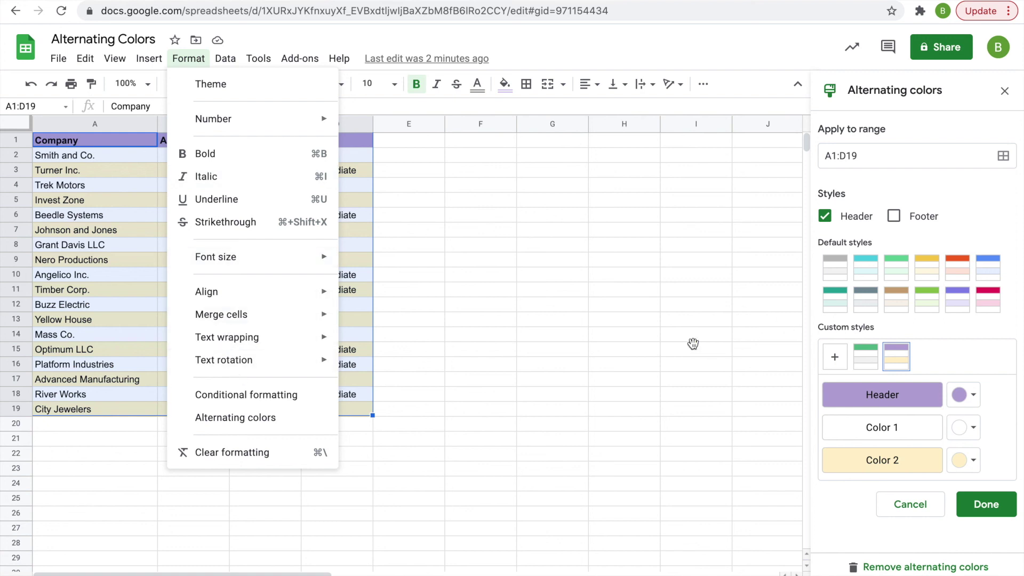
{"action": "left_click", "coordinate": [689, 345]}
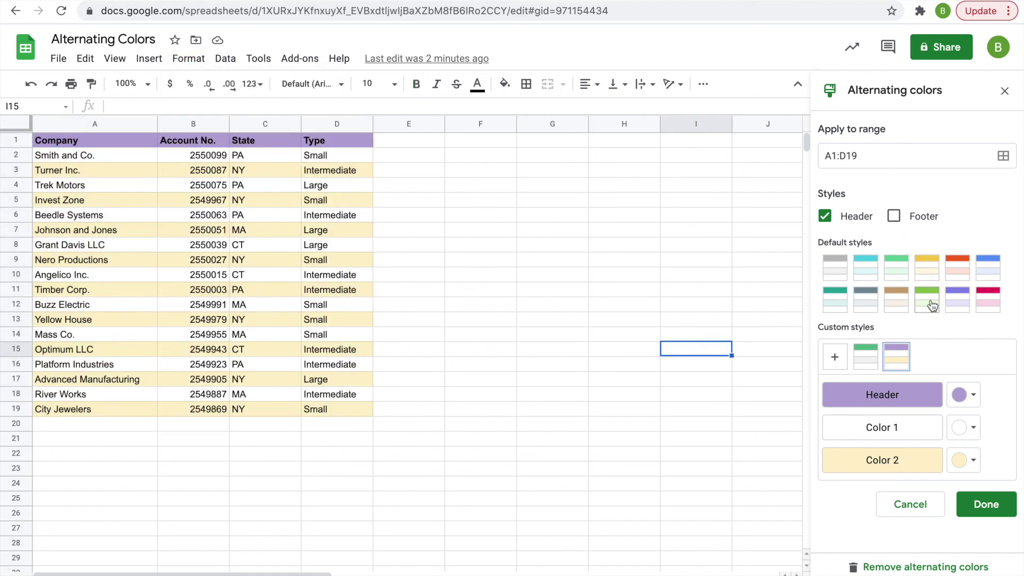